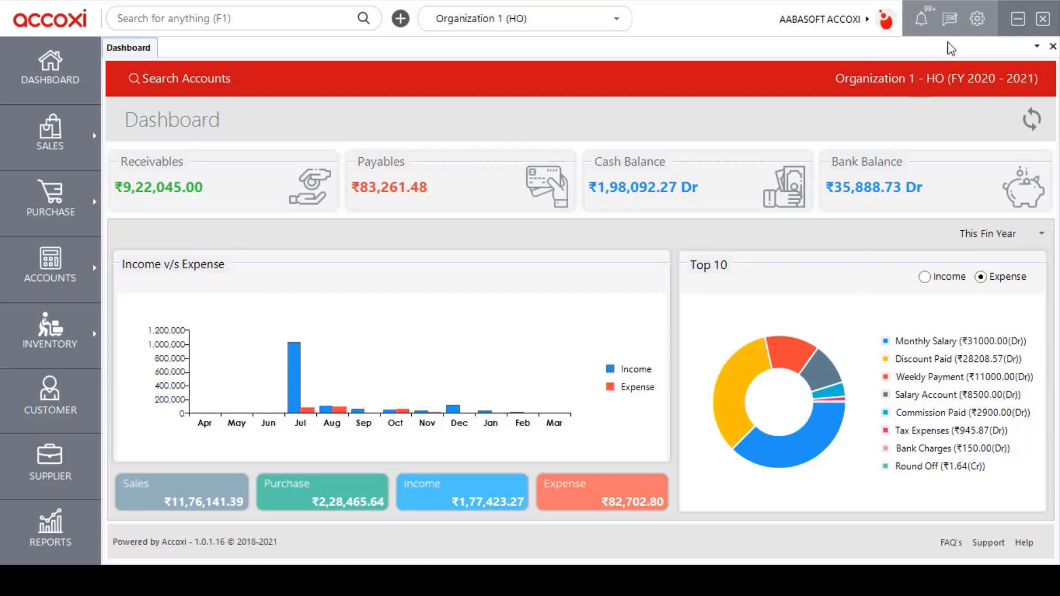
- Open the organization's Preferences and look through the full list of settings categories down to KFC Configuration
{"action": "left_click", "coordinate": [977, 20]}
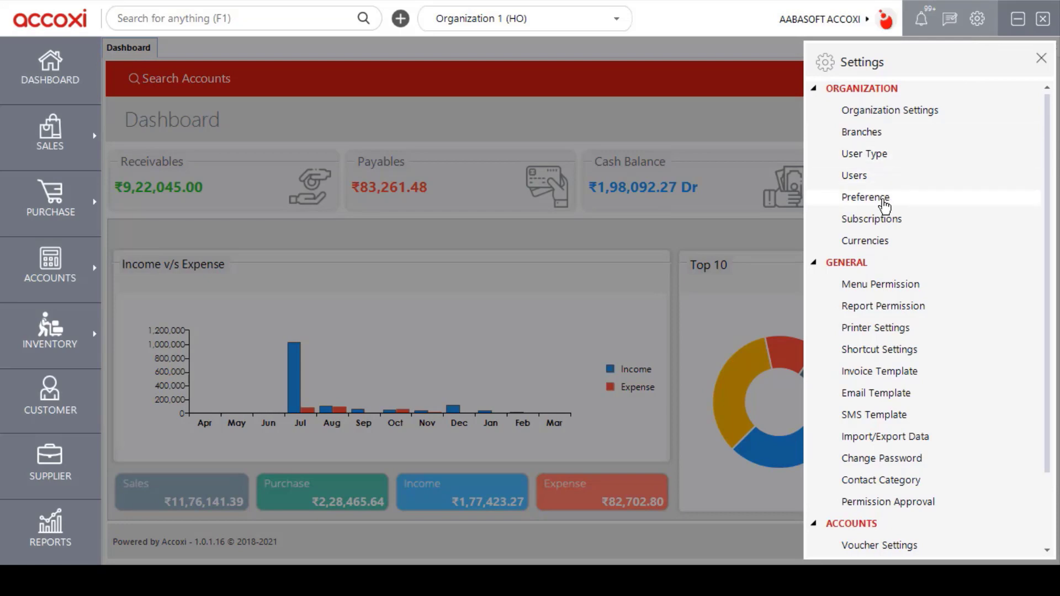
{"action": "left_click", "coordinate": [865, 198]}
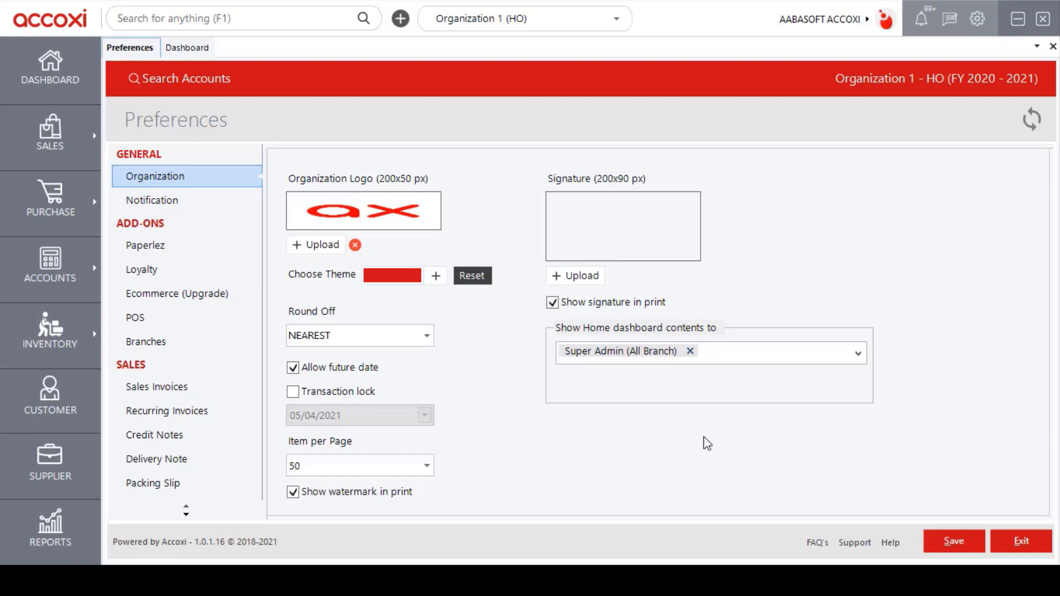
{"action": "left_click", "coordinate": [954, 542]}
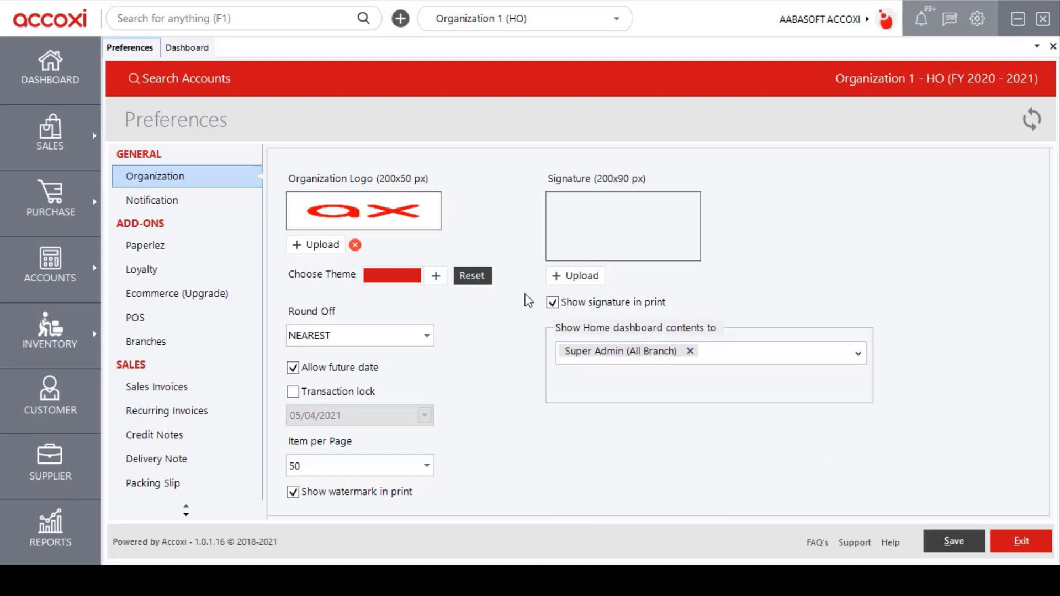
{"action": "left_click", "coordinate": [223, 180]}
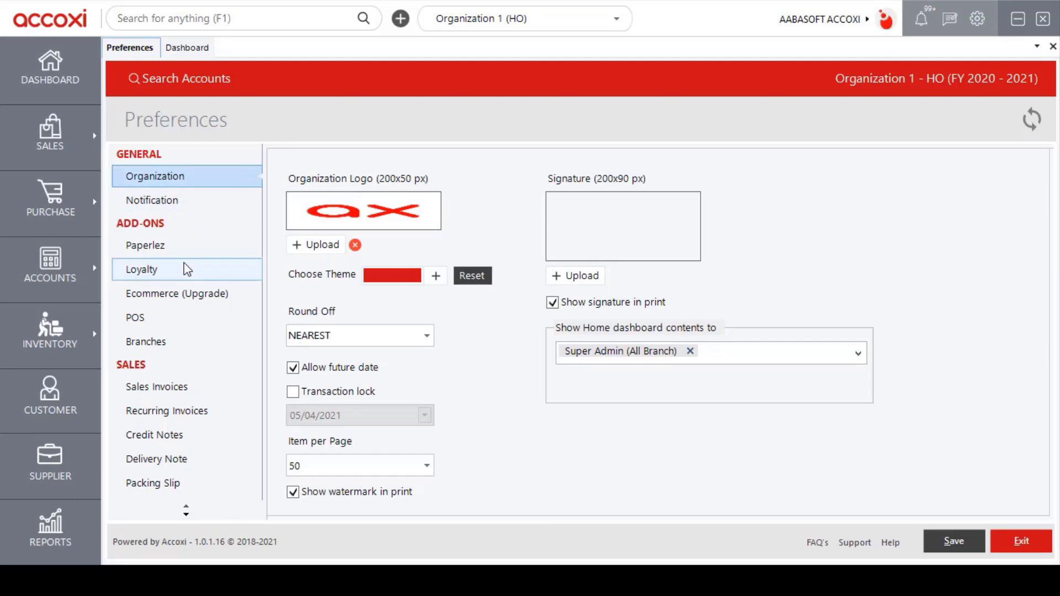
{"action": "scroll", "coordinate": [228, 434], "scroll_direction": "down", "scroll_amount": 3}
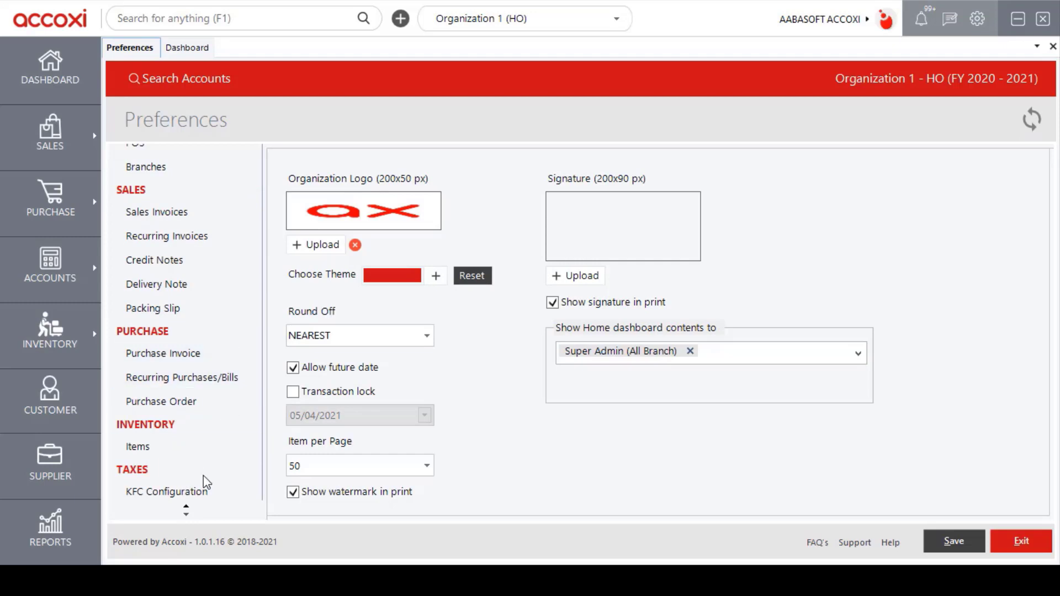
{"action": "left_click", "coordinate": [186, 509]}
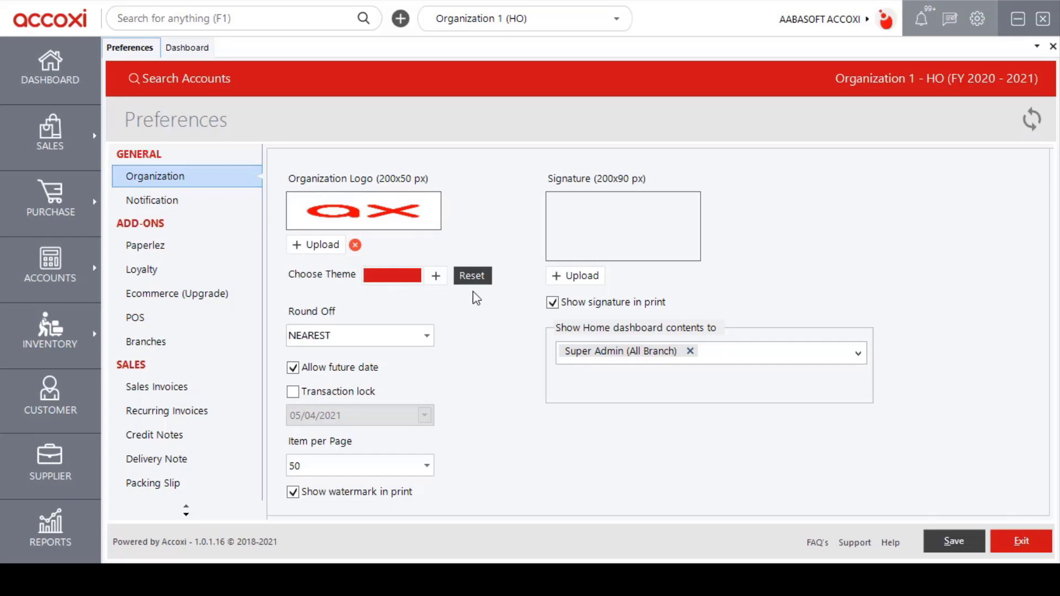
- Examine the theme colour choices and the Round Off options in the Organization preferences
{"action": "left_click", "coordinate": [436, 276]}
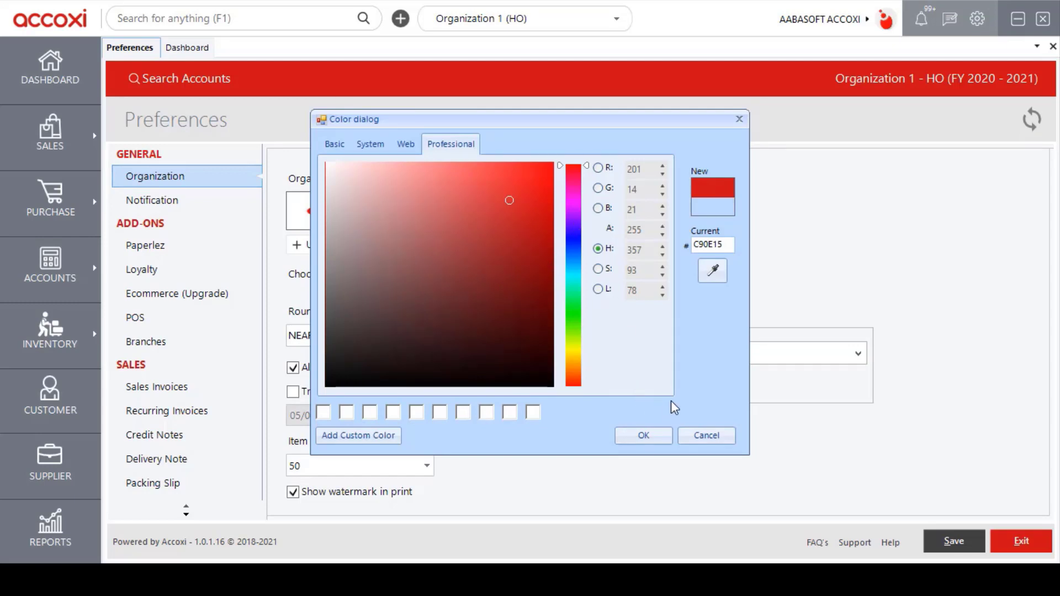
{"action": "left_click", "coordinate": [705, 435]}
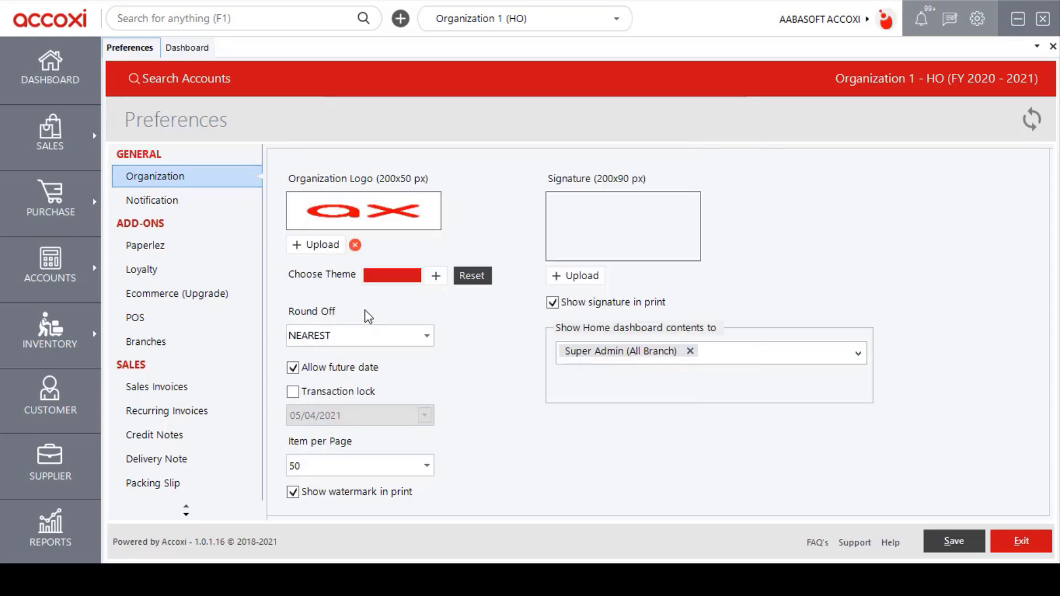
{"action": "left_click", "coordinate": [355, 335]}
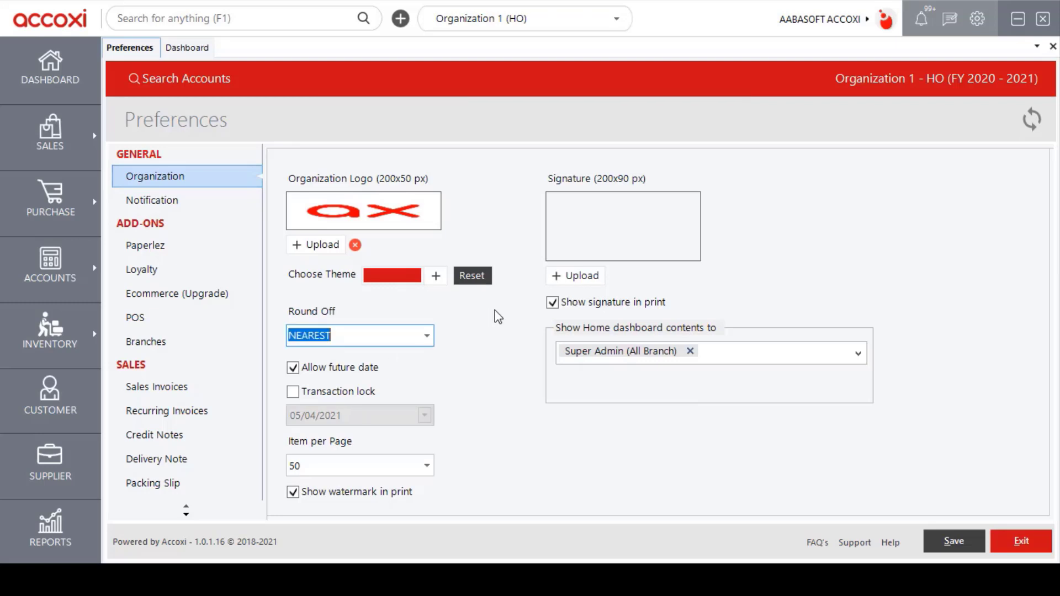
{"action": "left_click", "coordinate": [429, 337]}
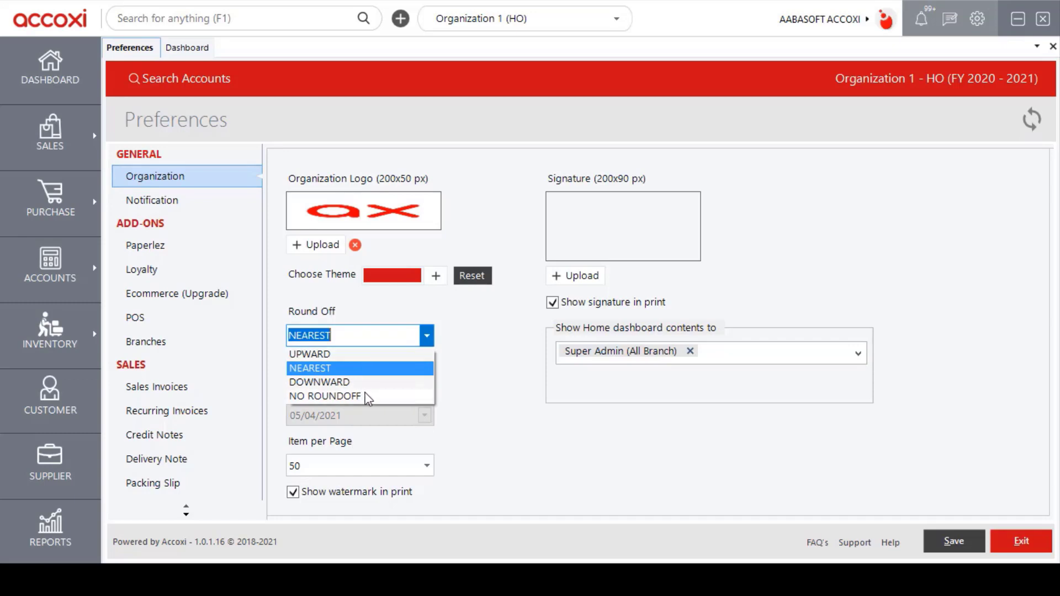
{"action": "left_click", "coordinate": [427, 338]}
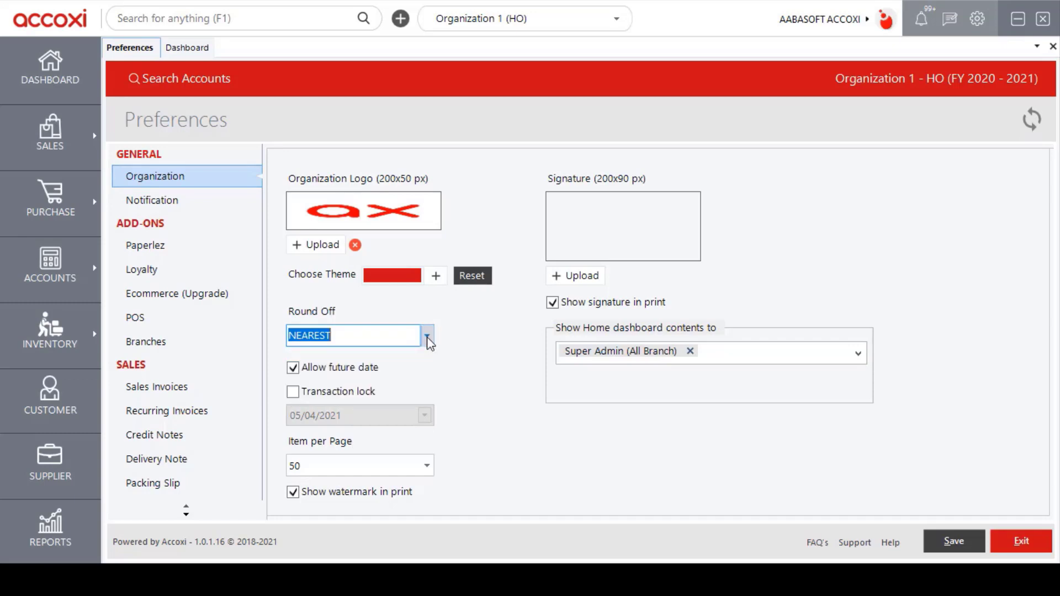
{"action": "left_click", "coordinate": [362, 344]}
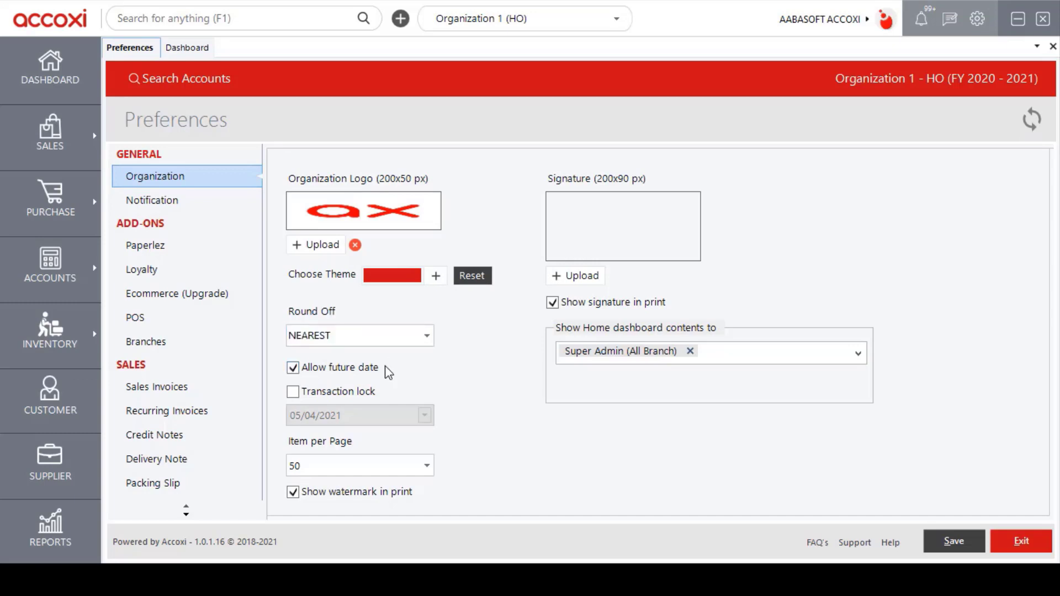
- Turn on the transaction lock in the Organization preferences and view the available Item per Page choices
{"action": "left_click", "coordinate": [293, 368]}
{"action": "left_click", "coordinate": [292, 392]}
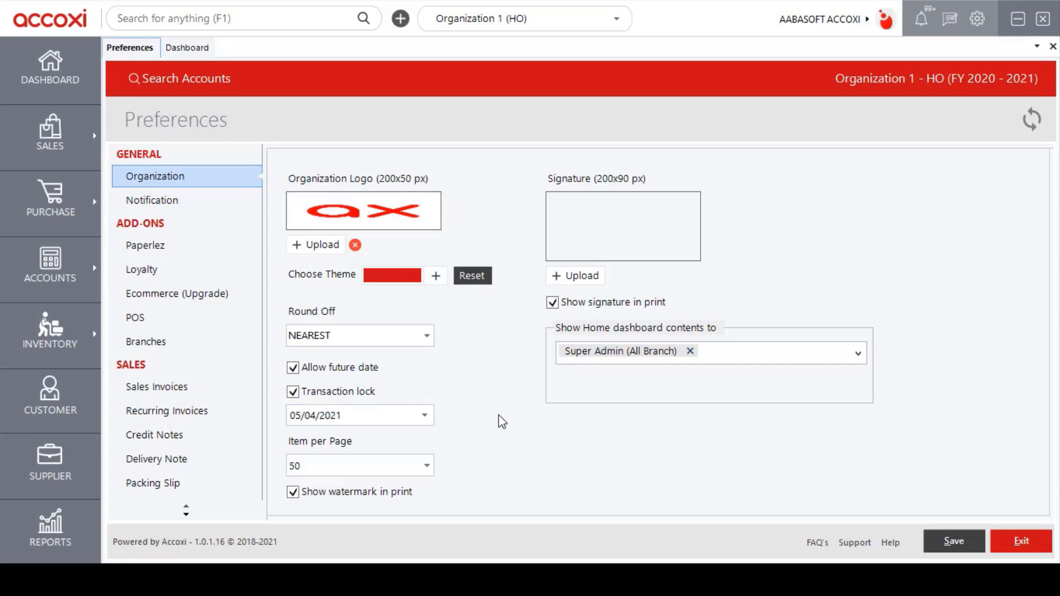
{"action": "left_click", "coordinate": [426, 468]}
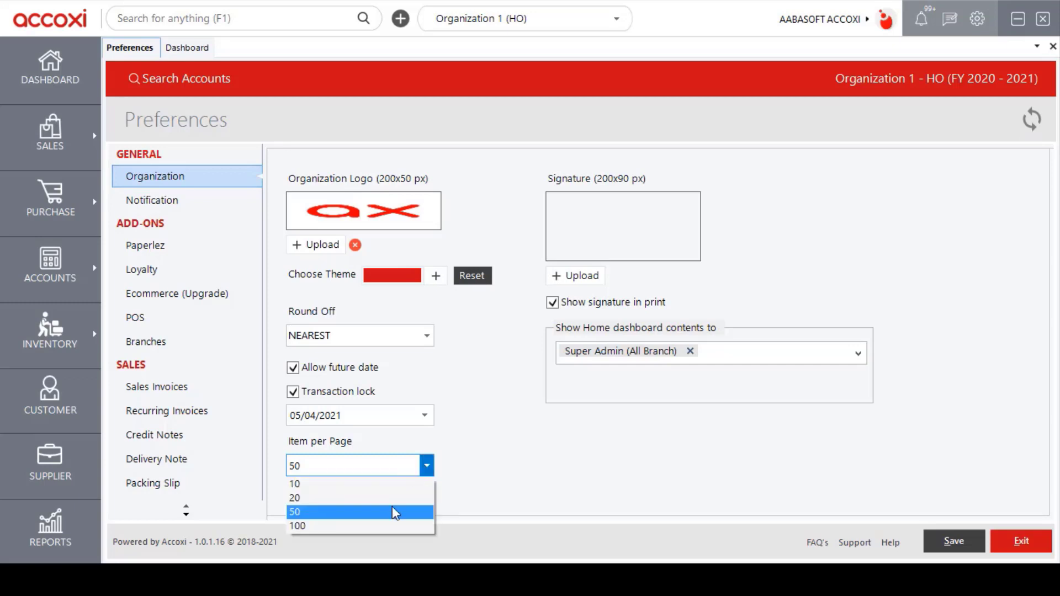
{"action": "left_click", "coordinate": [446, 464]}
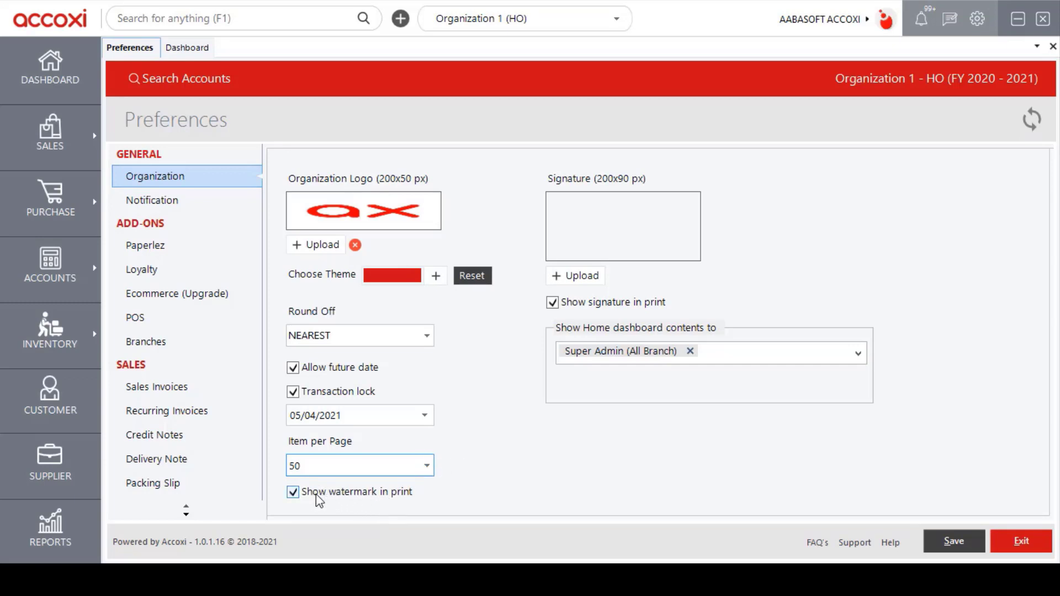
- Switch the print watermark off and back on, view the home dashboard user types, and save the Organization preferences
{"action": "left_click", "coordinate": [294, 492]}
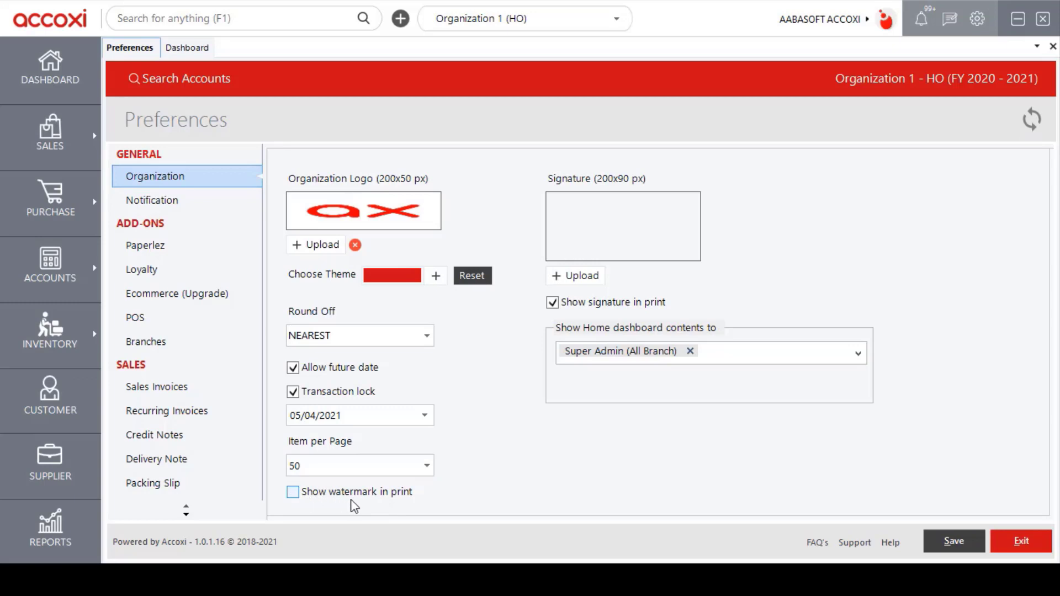
{"action": "left_click", "coordinate": [332, 502]}
{"action": "left_click", "coordinate": [860, 354]}
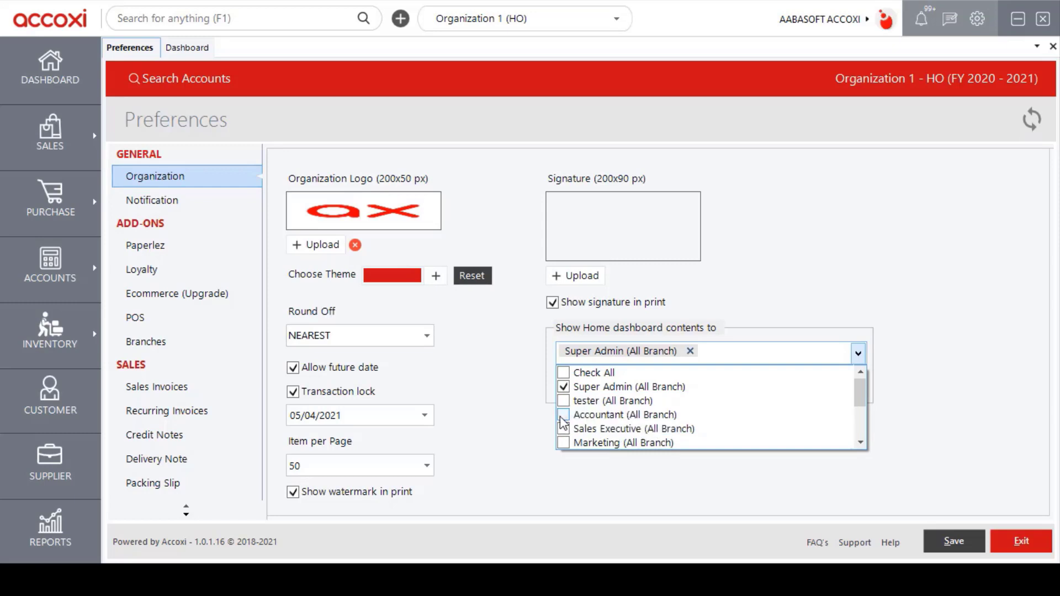
{"action": "left_click", "coordinate": [779, 461]}
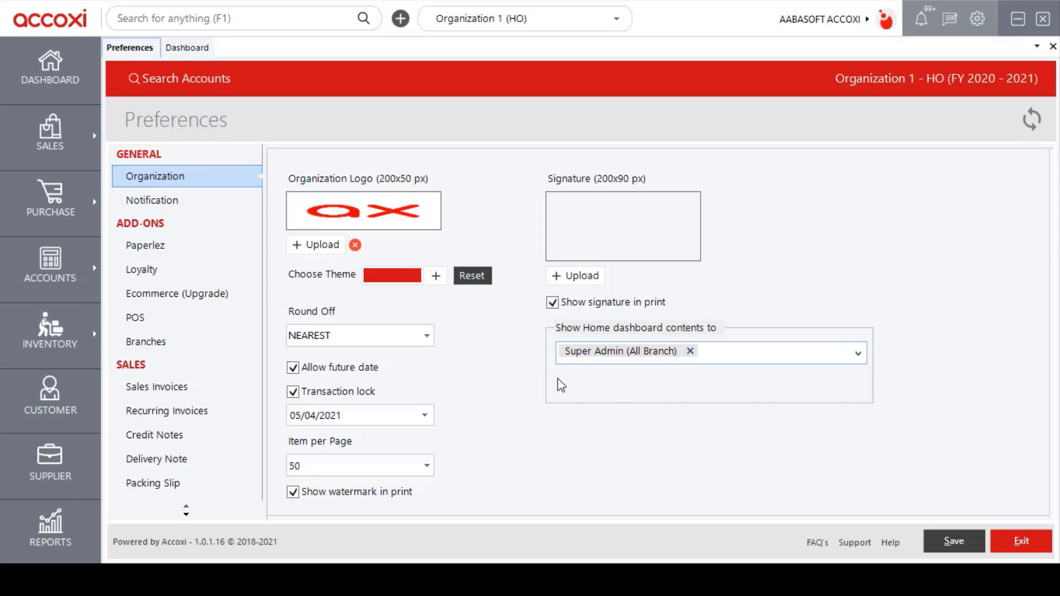
{"action": "left_click", "coordinate": [949, 547]}
- Examine the Notification preferences and the Paperlez and Loyalty add-on pages
{"action": "left_click", "coordinate": [185, 205]}
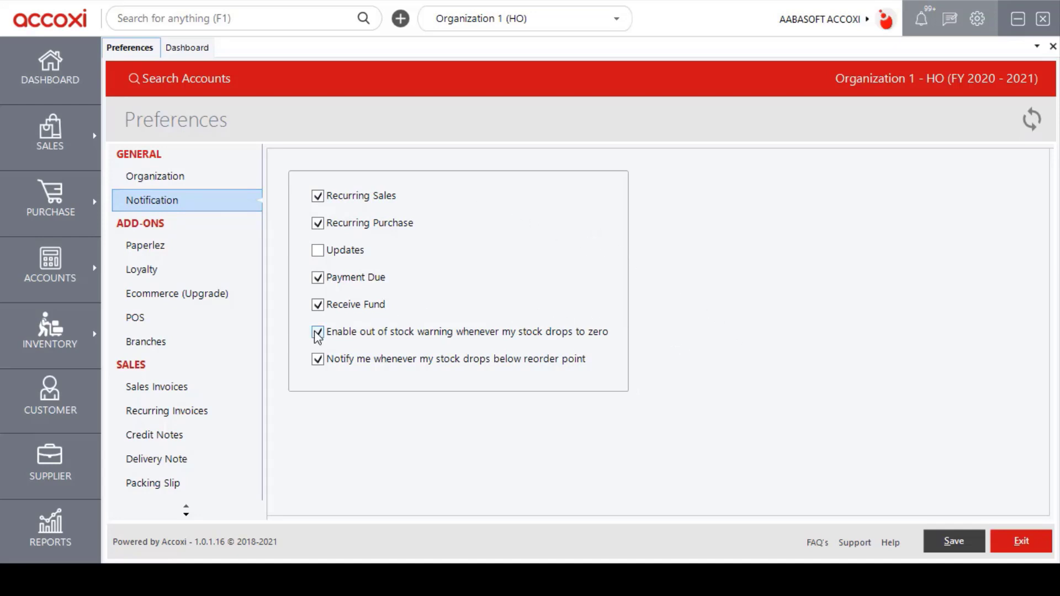
{"action": "left_click", "coordinate": [145, 245]}
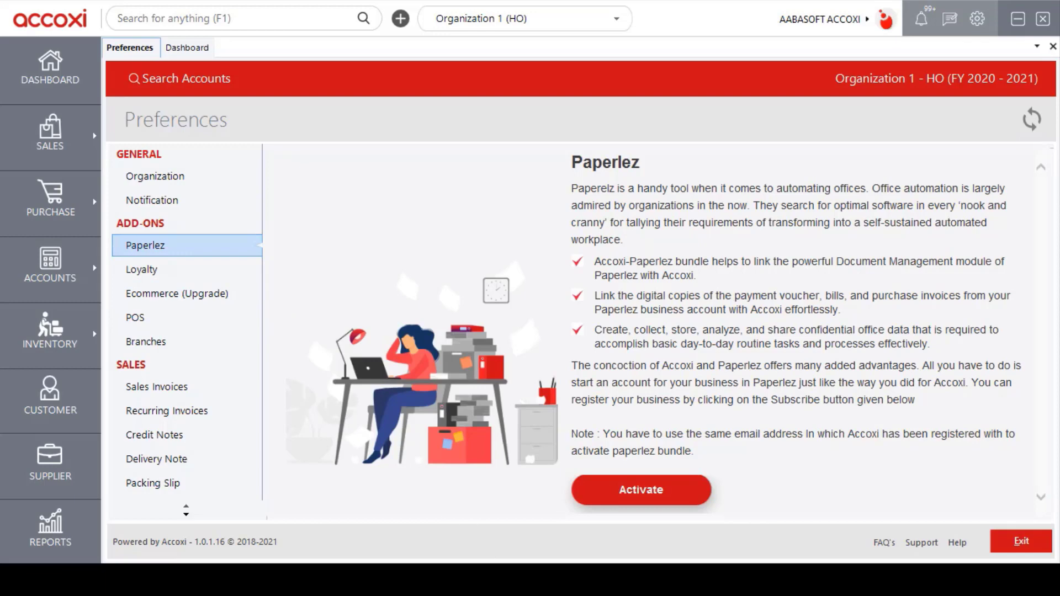
{"action": "left_click", "coordinate": [141, 269]}
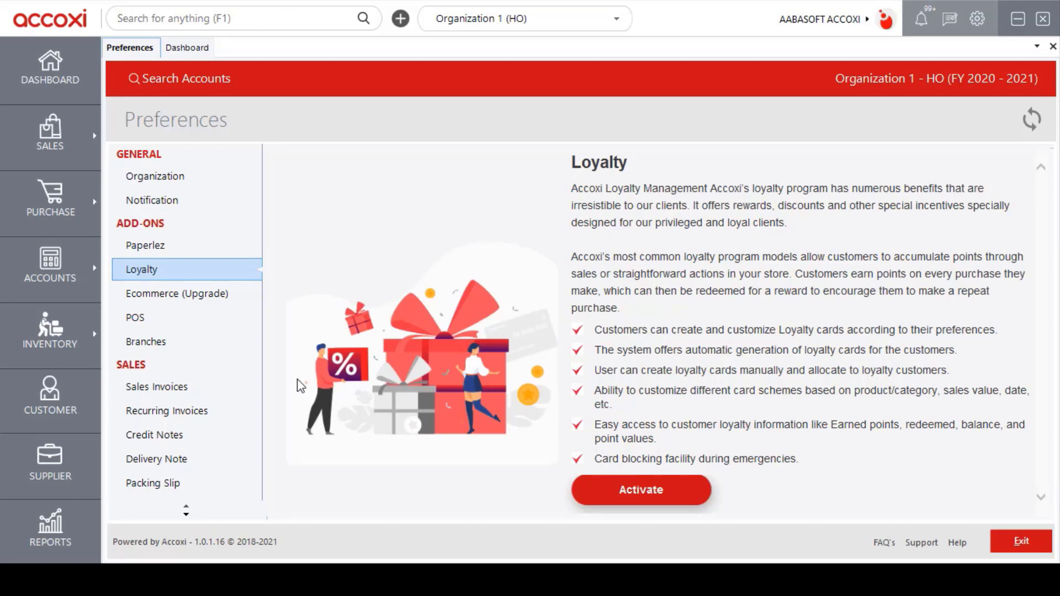
- In the Sales Invoices preferences, allow discounts at line item level and review the rate editing option and invoice footer text
{"action": "left_click", "coordinate": [186, 388]}
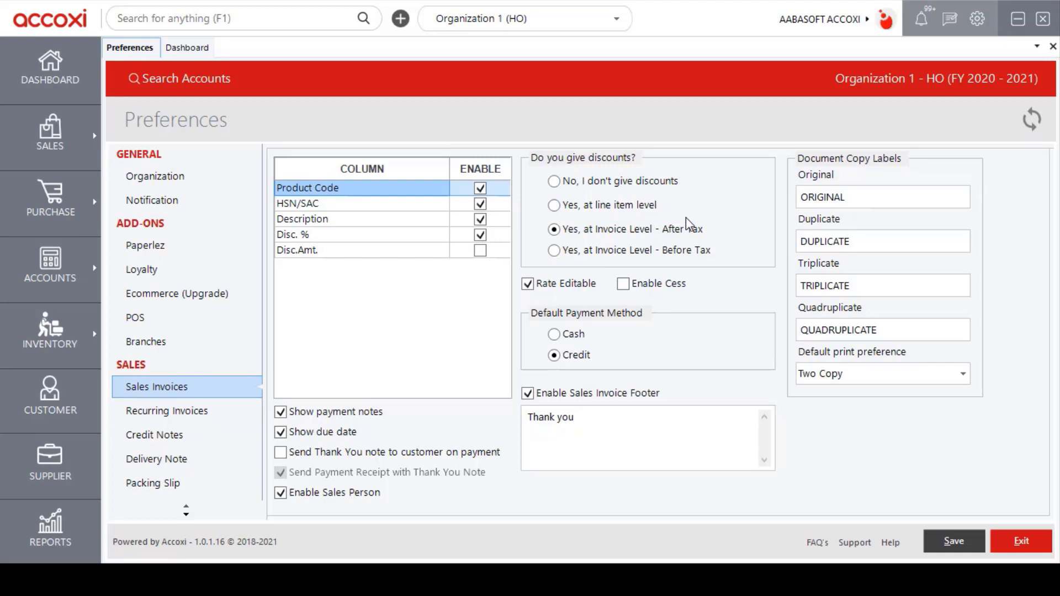
{"action": "left_click", "coordinate": [554, 205]}
{"action": "left_click", "coordinate": [528, 285]}
{"action": "left_click", "coordinate": [540, 295]}
{"action": "left_click", "coordinate": [591, 422]}
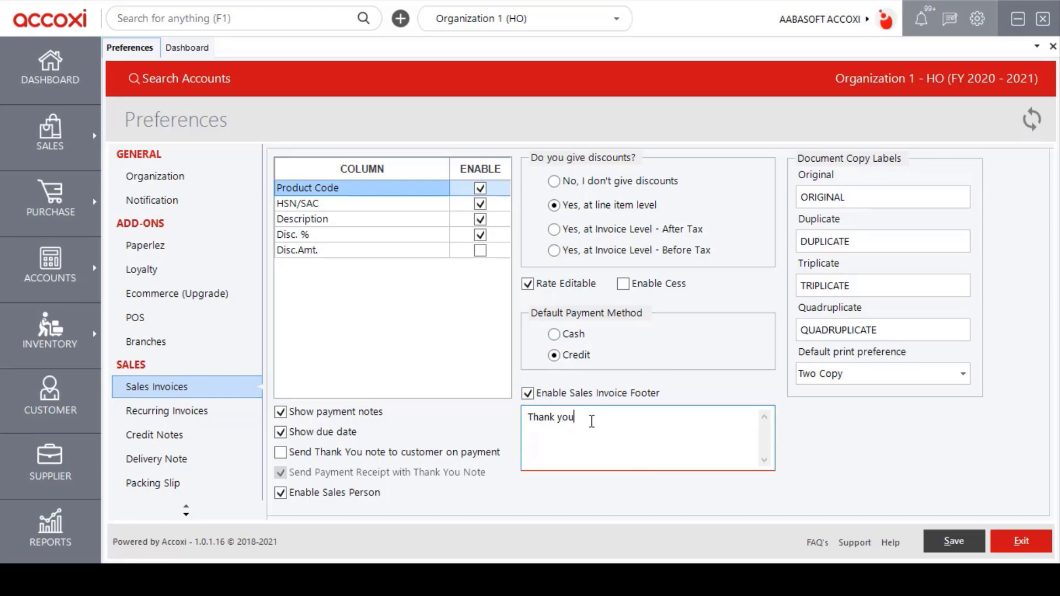
{"action": "key", "text": "Tab"}
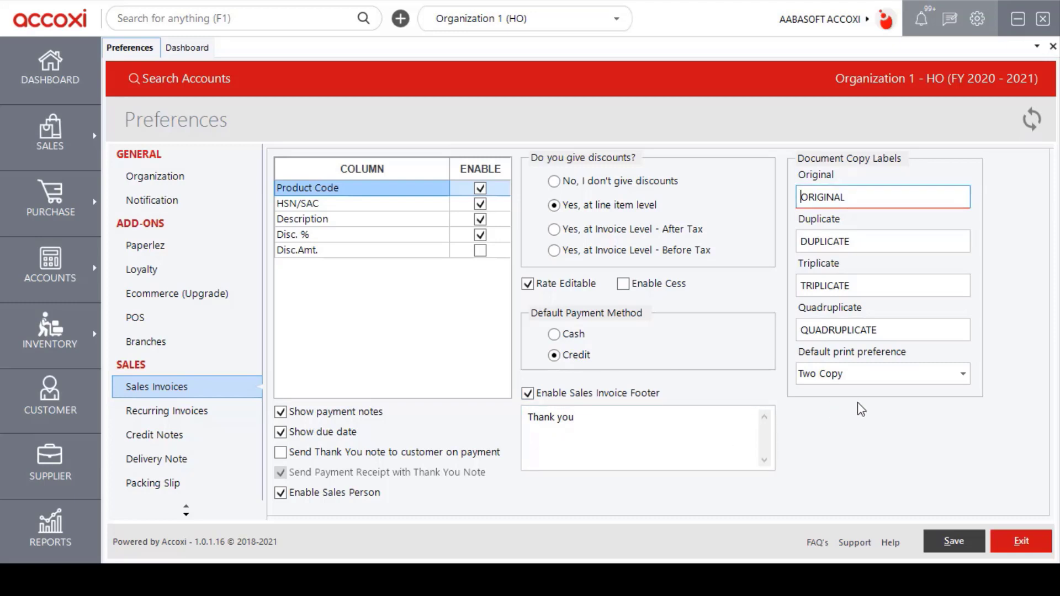
- View the default print preference choices and enable sending a Thank You note to the customer on payment
{"action": "left_click", "coordinate": [967, 376]}
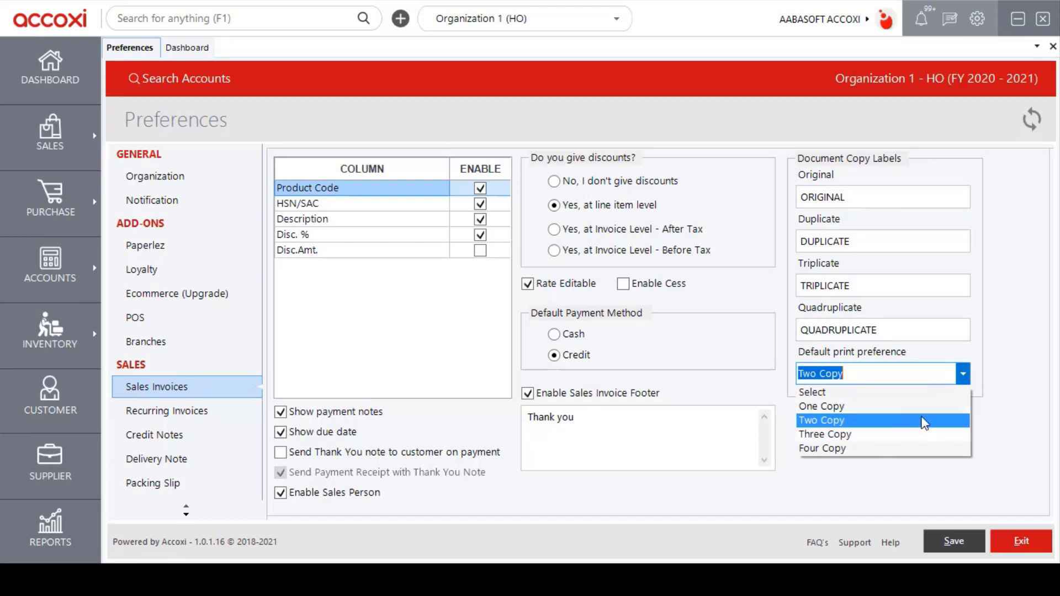
{"action": "left_click", "coordinate": [963, 374]}
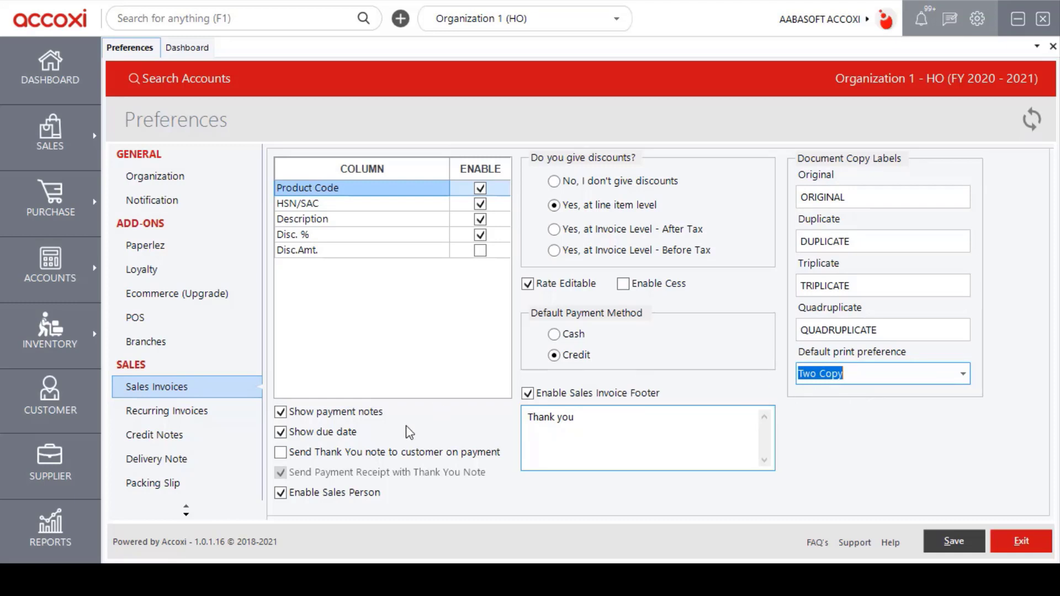
{"action": "left_click", "coordinate": [395, 452]}
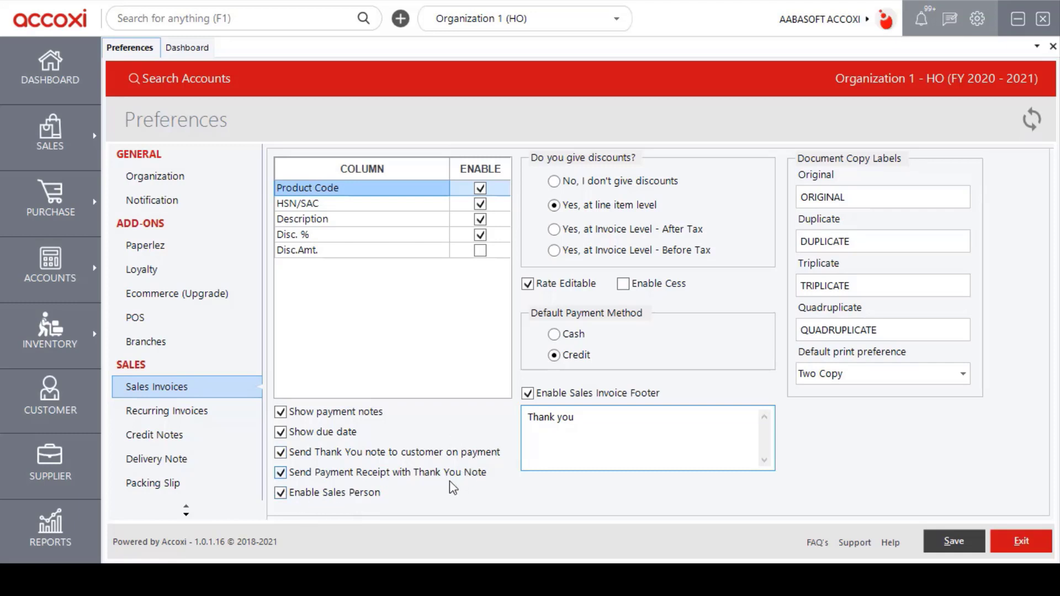
- Examine the Recurring Invoices, Credit Notes, Delivery Note and Packing Slip preferences
{"action": "left_click", "coordinate": [194, 412]}
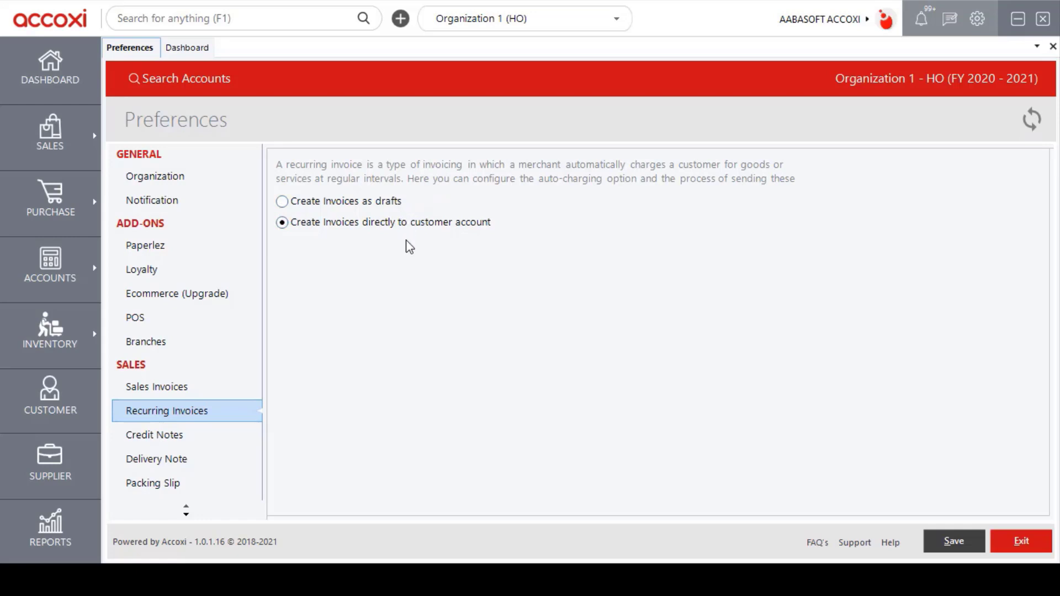
{"action": "left_click", "coordinate": [241, 426]}
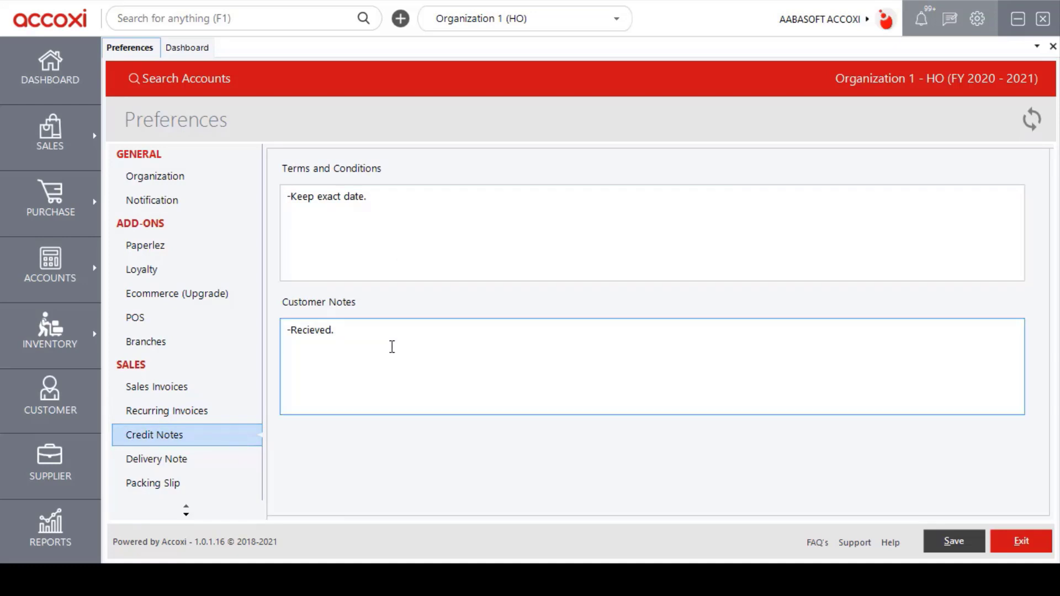
{"action": "left_click", "coordinate": [177, 458]}
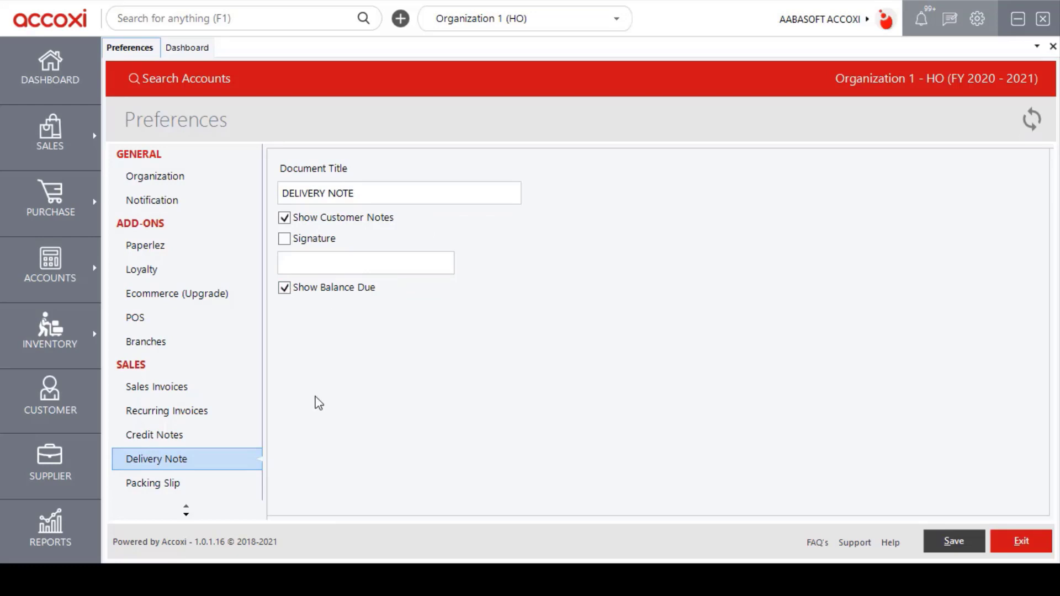
{"action": "left_click", "coordinate": [175, 488]}
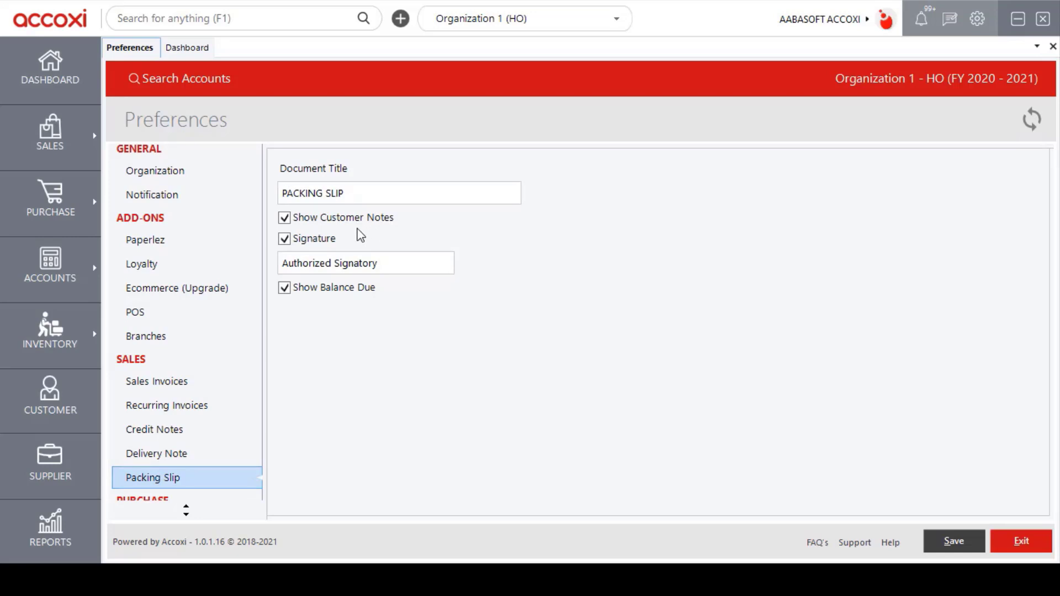
- Review the Purchase Invoice columns in the preferences and switch the Show due date option on and back off
{"action": "scroll", "coordinate": [333, 420], "scroll_direction": "down", "scroll_amount": 3}
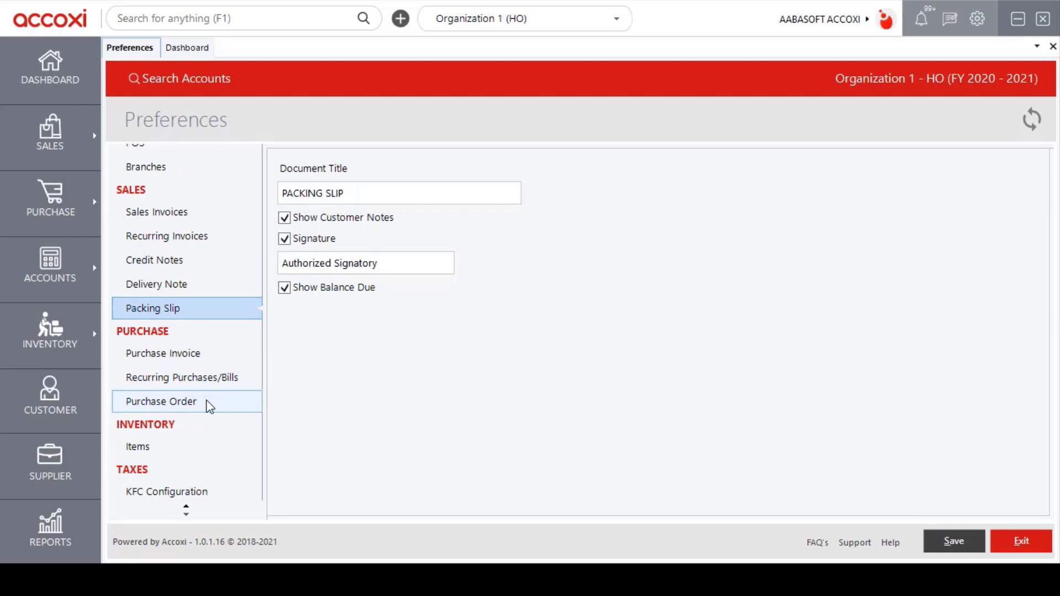
{"action": "left_click", "coordinate": [206, 364]}
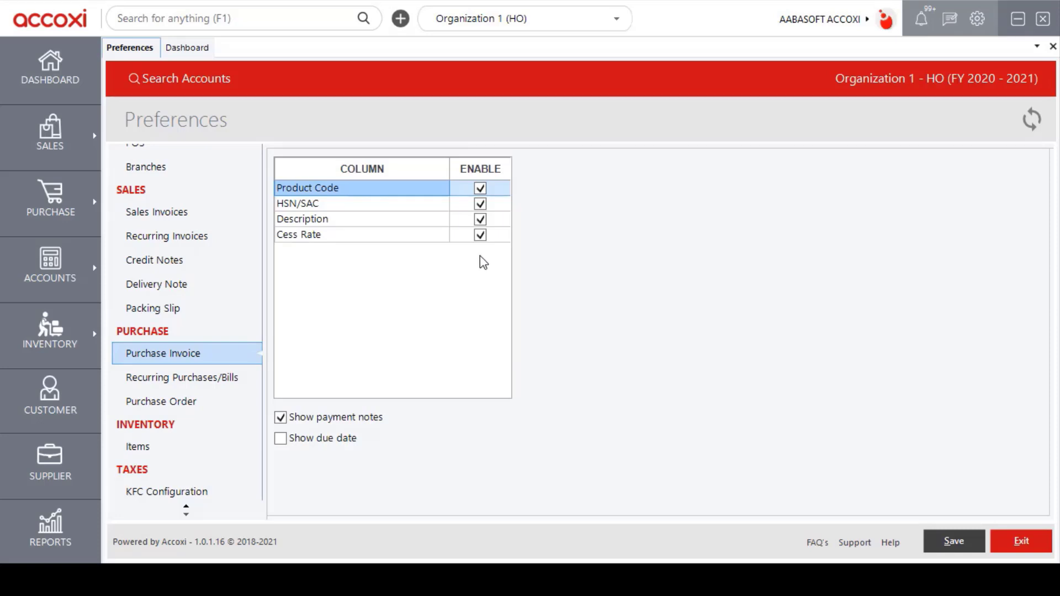
{"action": "left_click", "coordinate": [481, 204]}
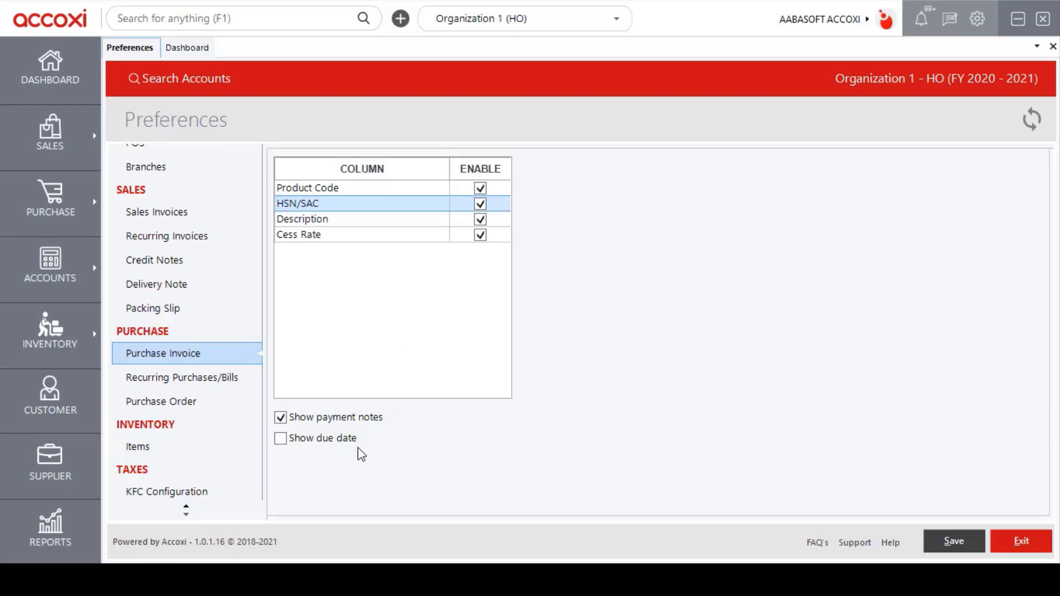
{"action": "left_click", "coordinate": [281, 440]}
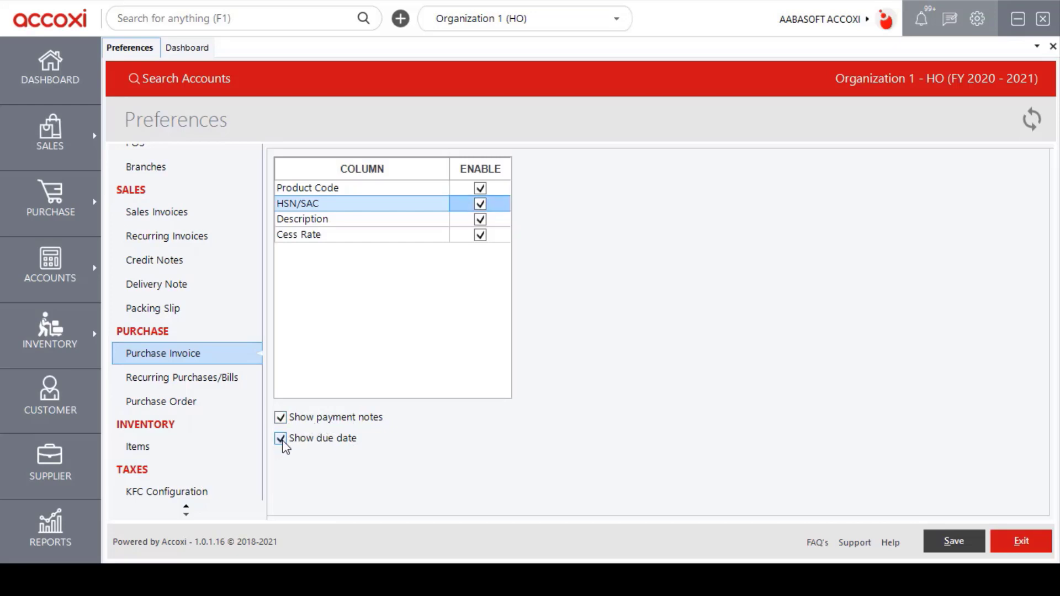
{"action": "left_click", "coordinate": [281, 439]}
- Examine the Recurring Purchases/Bills, Purchase Order, inventory Items and KFC Configuration preferences
{"action": "left_click", "coordinate": [217, 374]}
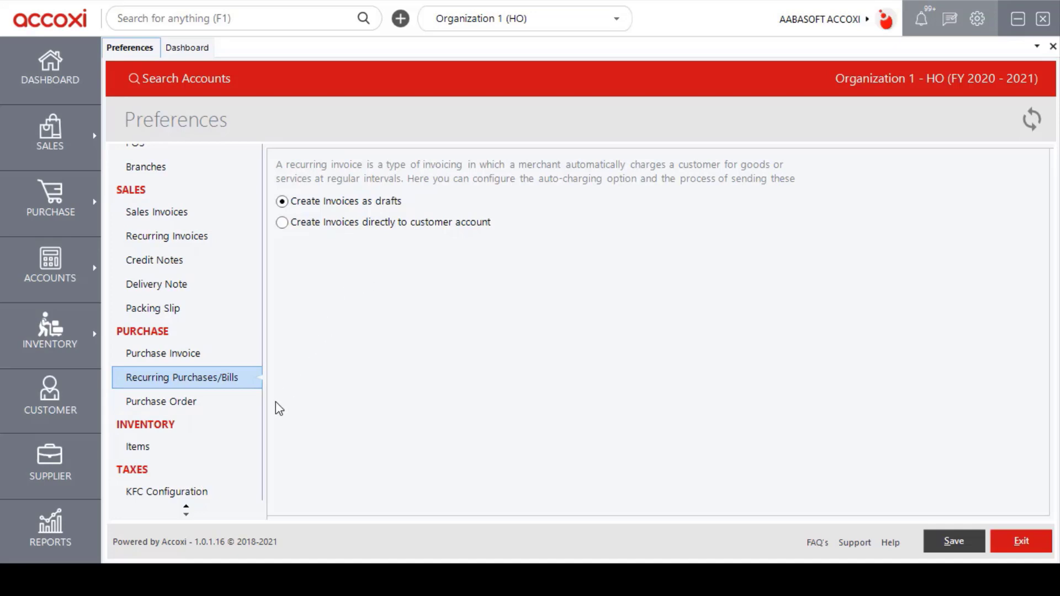
{"action": "left_click", "coordinate": [220, 402]}
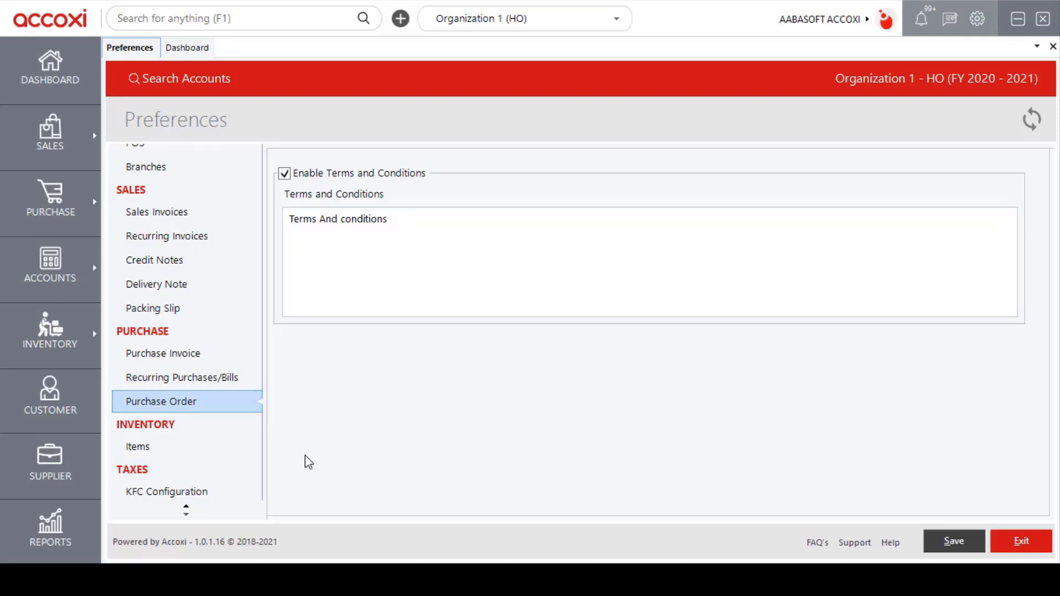
{"action": "left_click", "coordinate": [183, 456]}
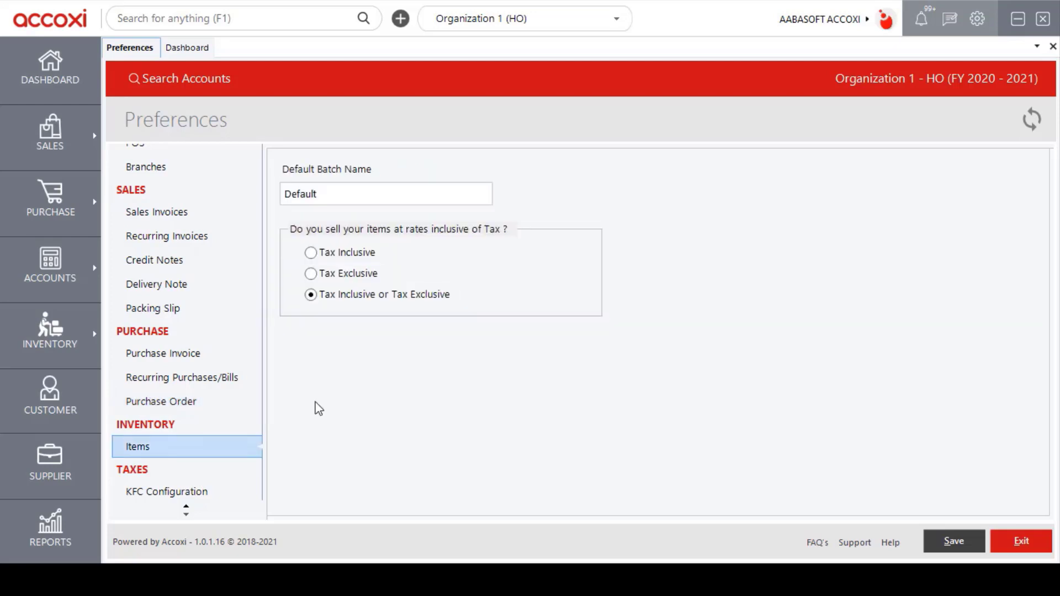
{"action": "left_click", "coordinate": [376, 191]}
{"action": "left_click", "coordinate": [207, 494]}
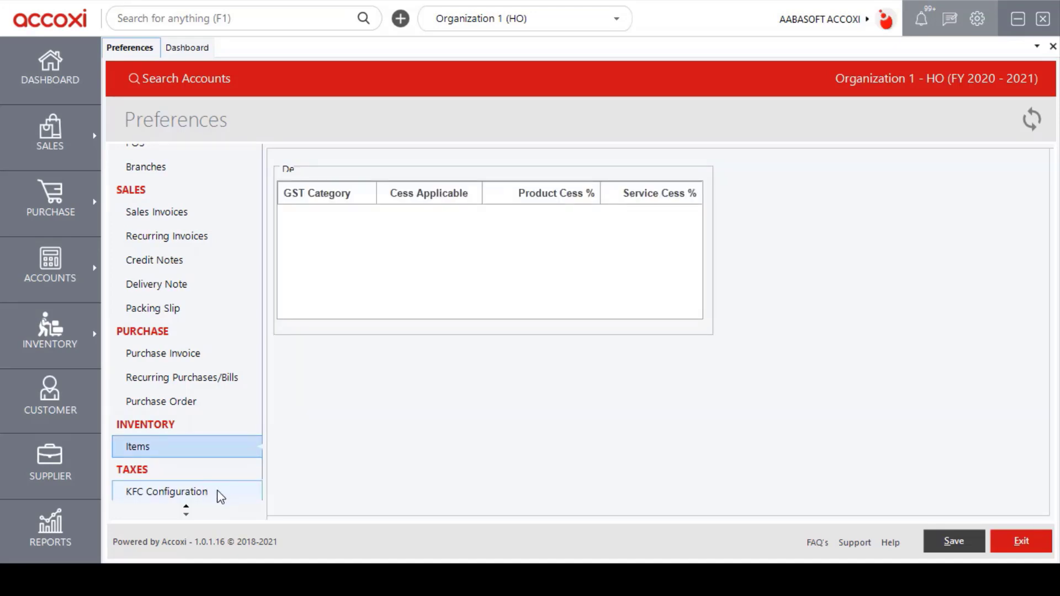